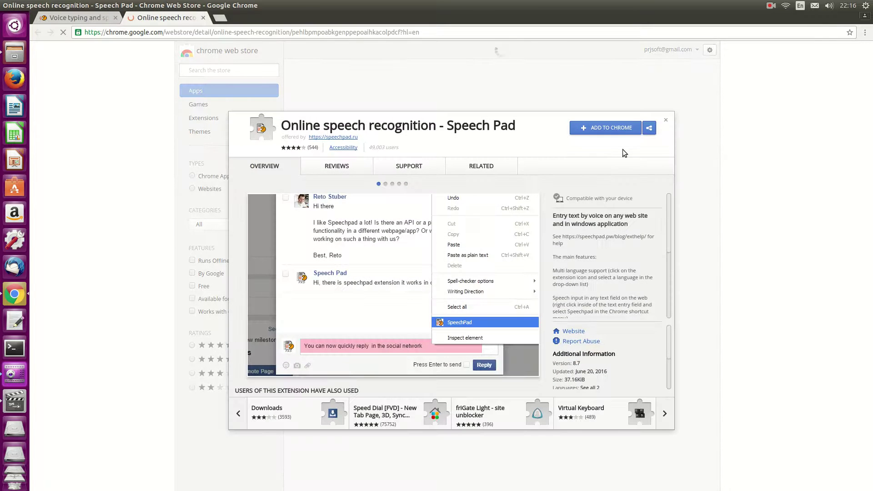
- Add Speech Pad to Chrome and save its option placing the added space 'In front' of phrases
click(610, 130)
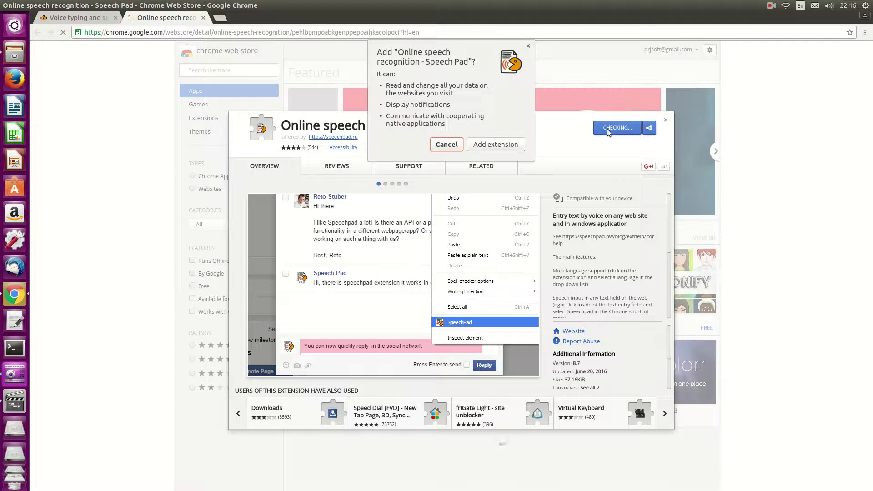
click(498, 145)
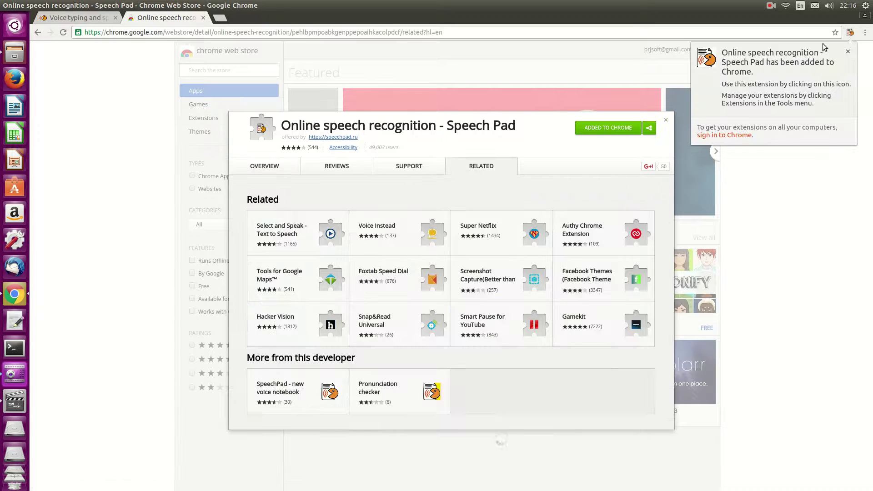
click(849, 33)
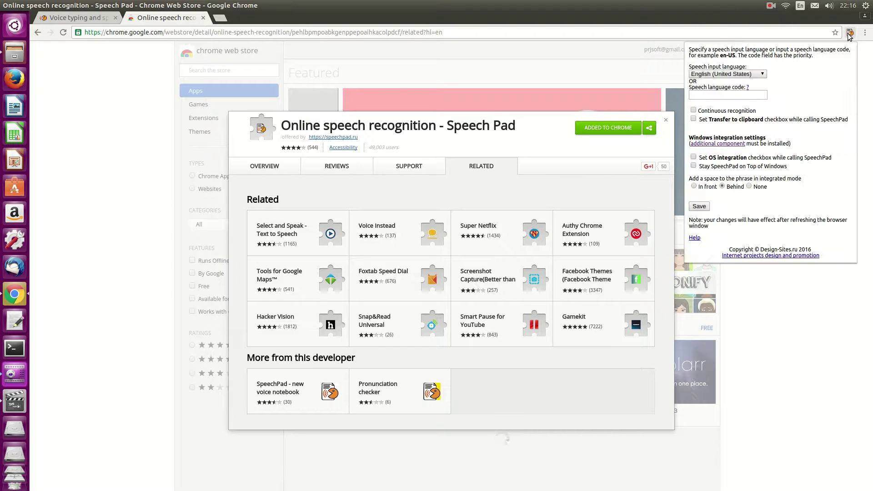
click(694, 187)
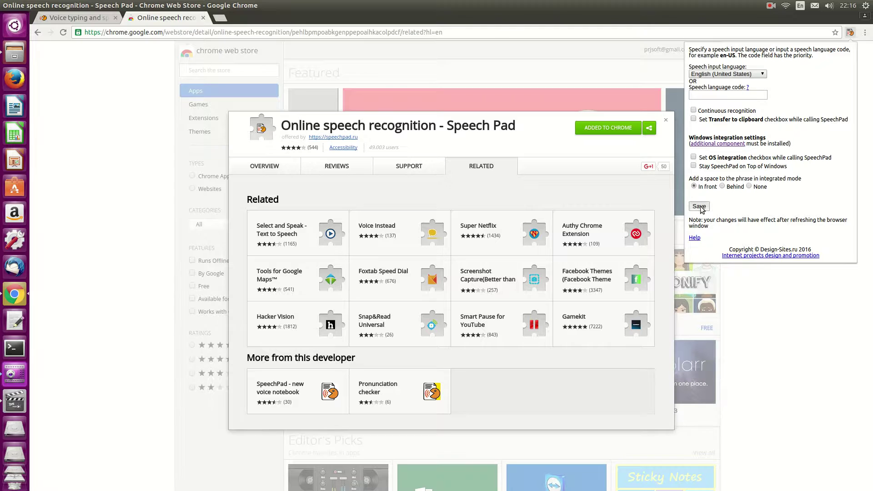
click(699, 206)
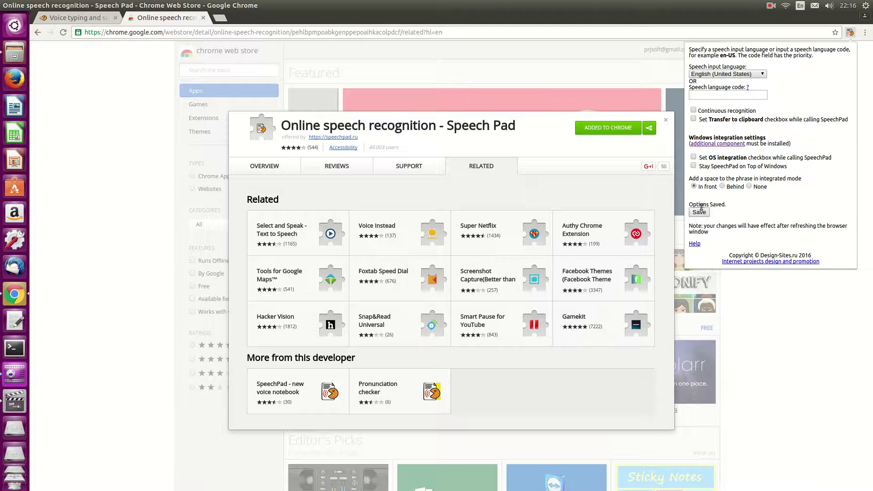
click(769, 7)
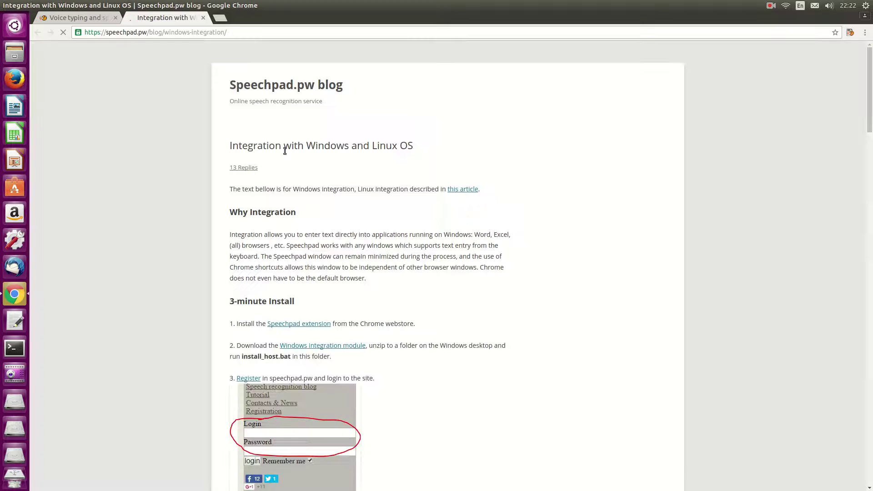
- Download the 'module for 64 bit Linux' archive from the Speechpad.pw Linux integration article
click(461, 189)
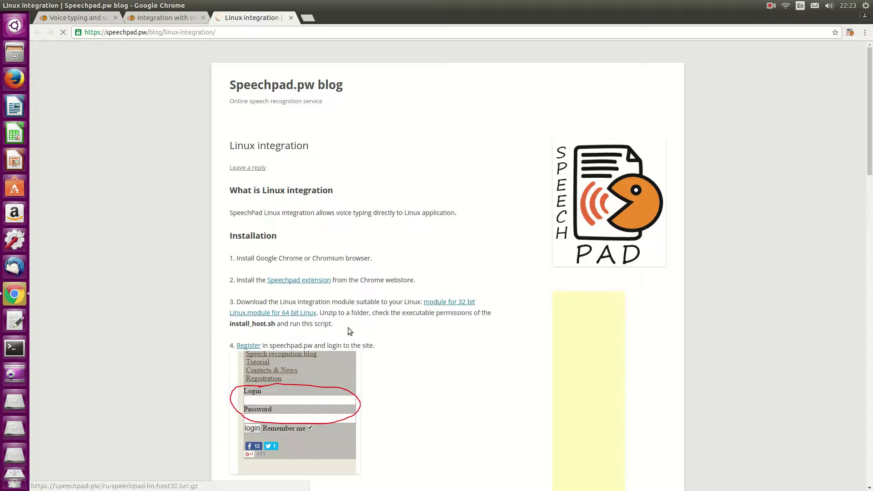
click(289, 317)
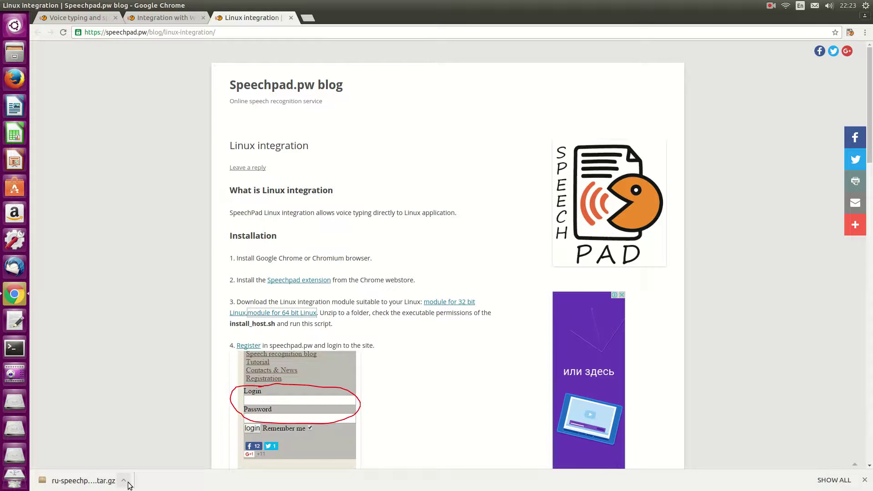
click(15, 52)
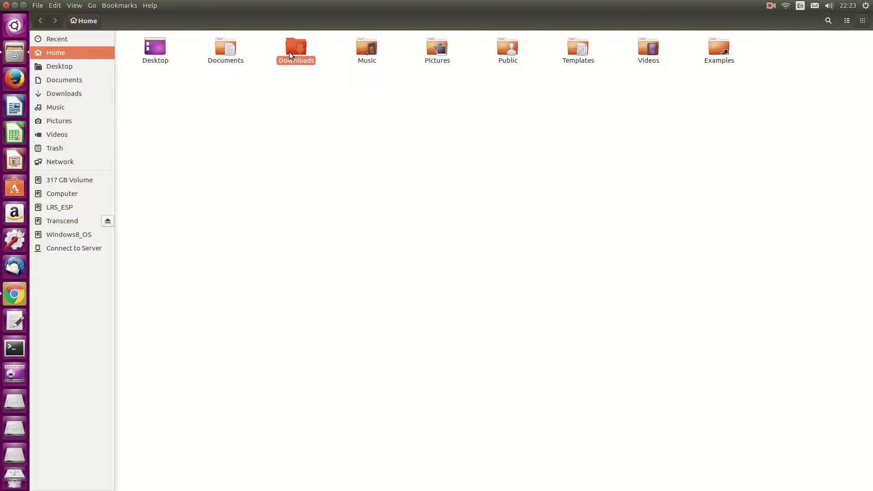
- Copy the speechpad tar.gz from Downloads onto the desktop, replacing the existing copy
double_click(290, 52)
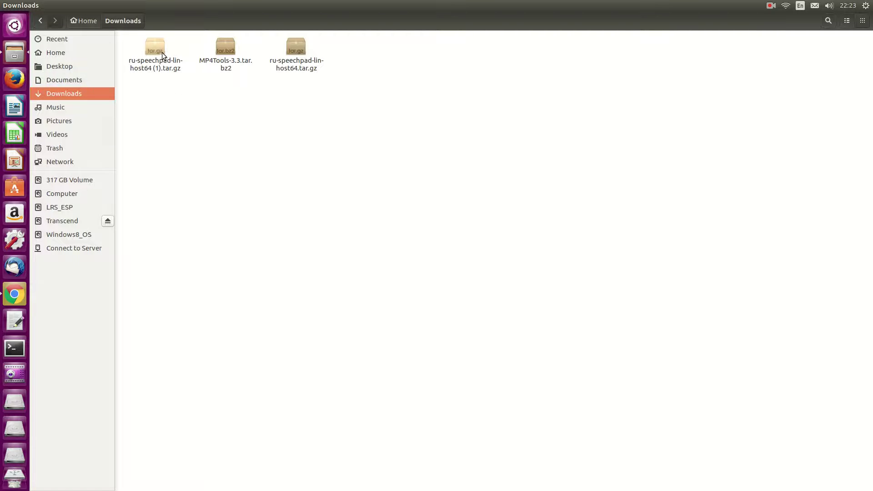
right_click(293, 53)
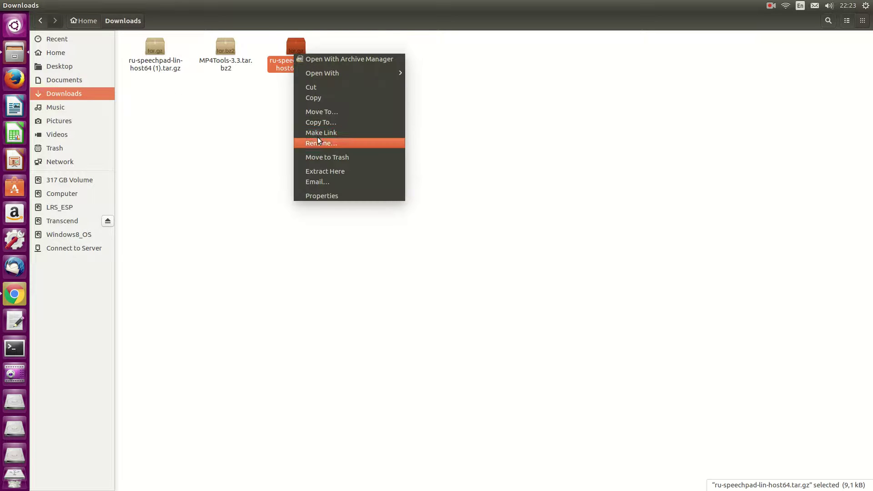
click(319, 96)
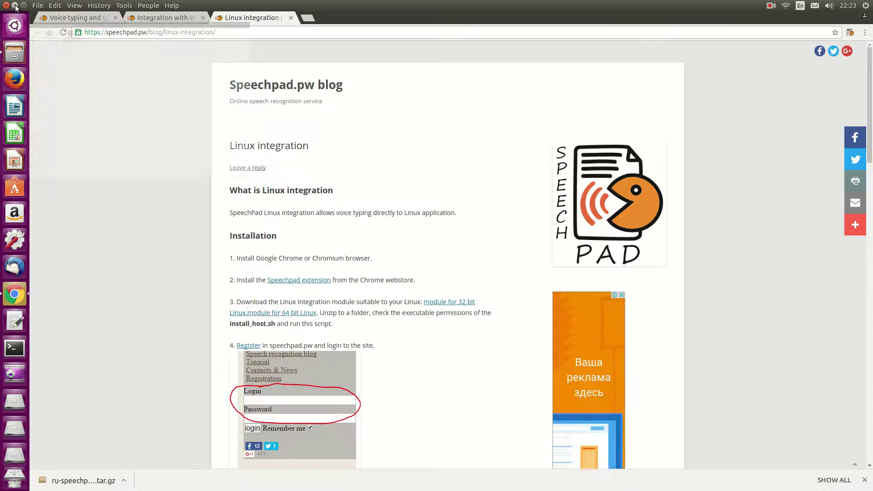
click(14, 5)
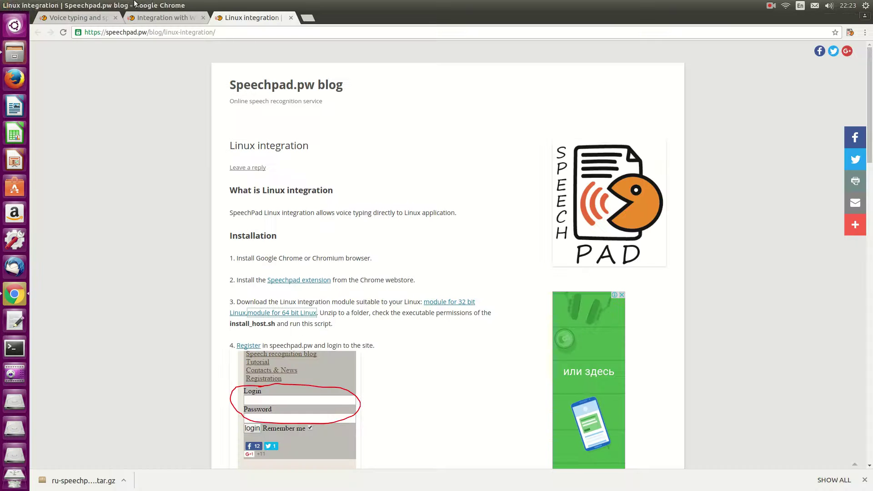
click(14, 5)
right_click(434, 233)
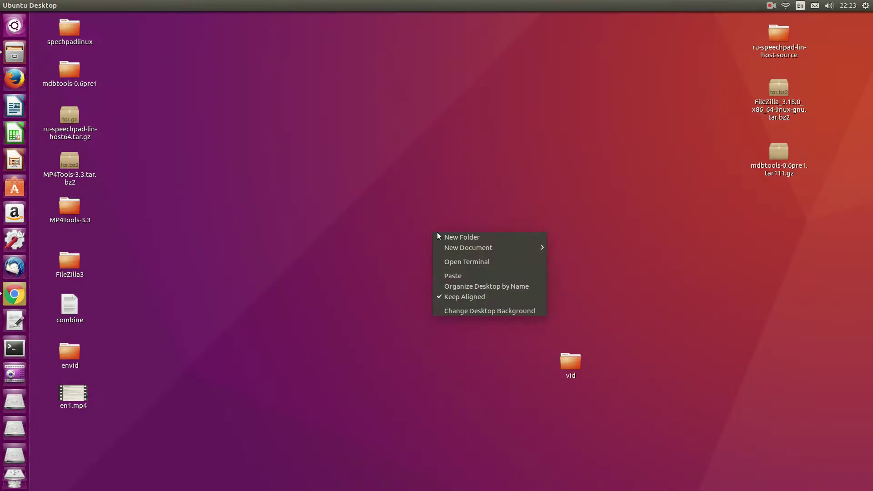
click(452, 272)
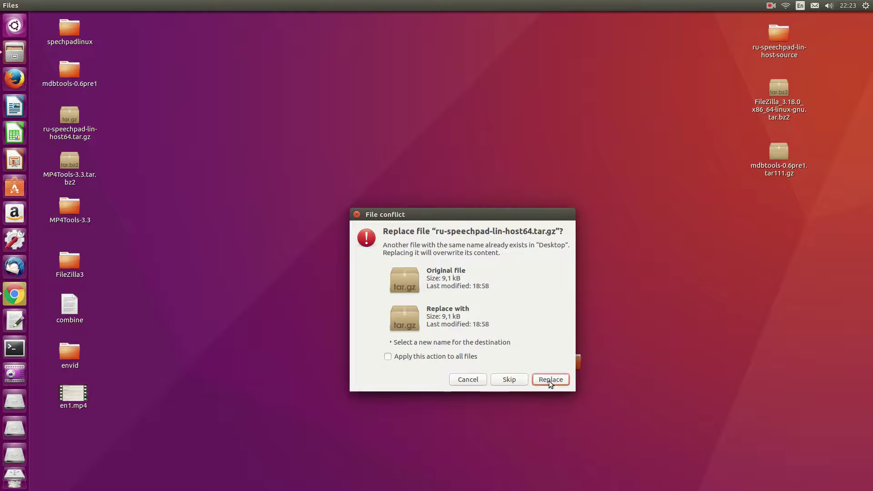
click(550, 380)
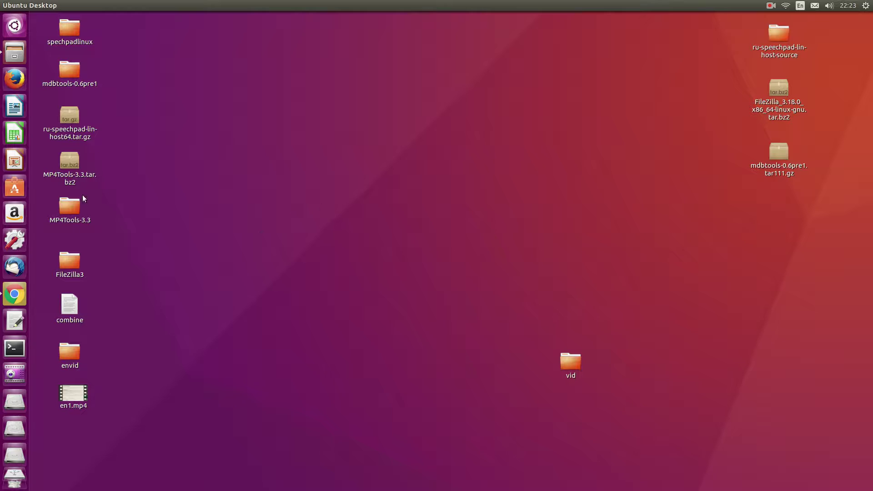
- Extract the archive on the desktop and open the ru-speechpad-lin-host64 folder
drag(70, 132, 282, 96)
right_click(282, 84)
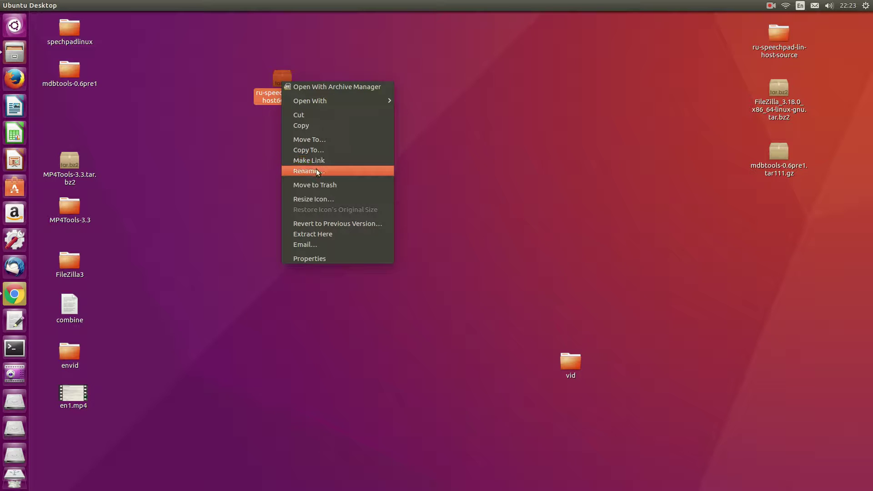
click(322, 235)
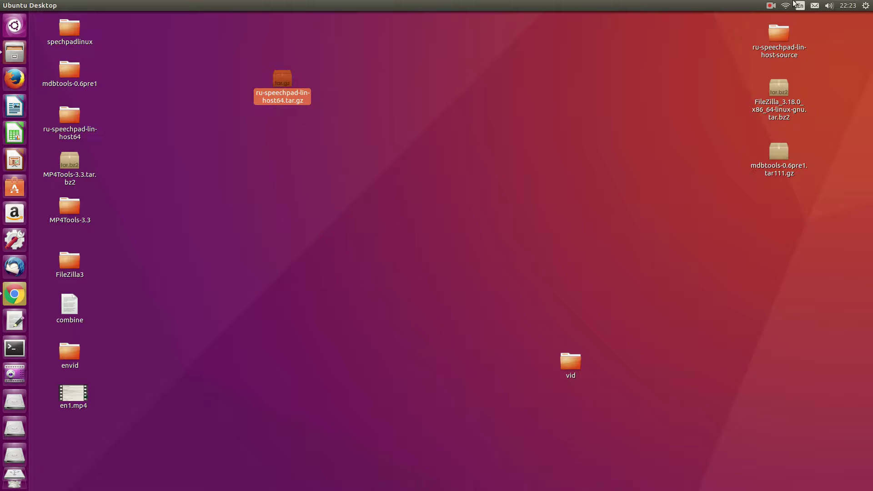
click(771, 7)
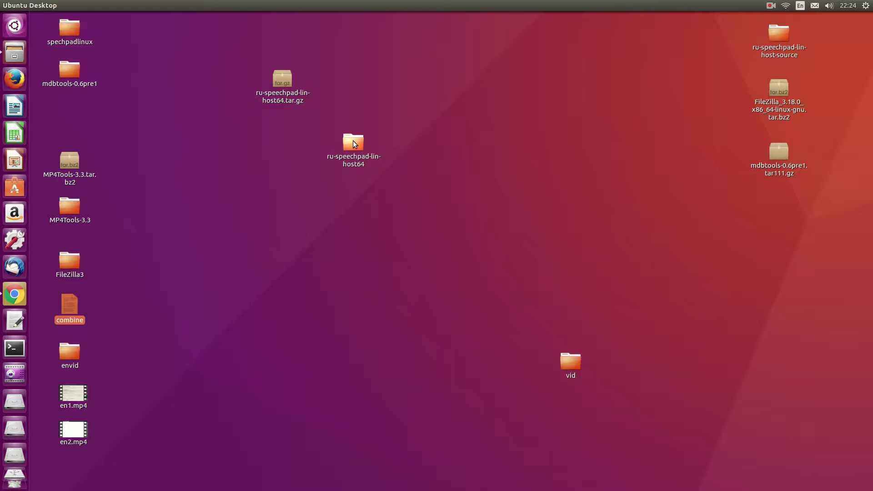
double_click(353, 141)
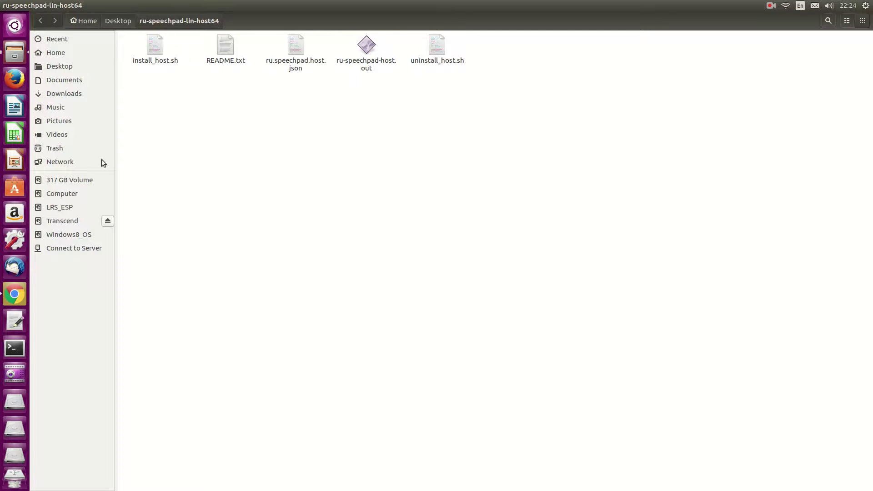
- Launch Midnight Commander (mc) in a terminal and enter Desktop/ru-speechpad-lin-host64
click(13, 350)
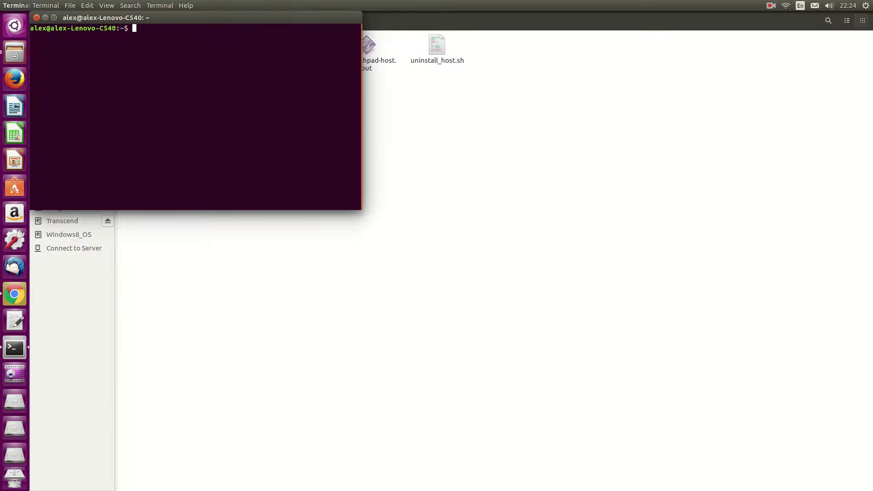
text(mc)
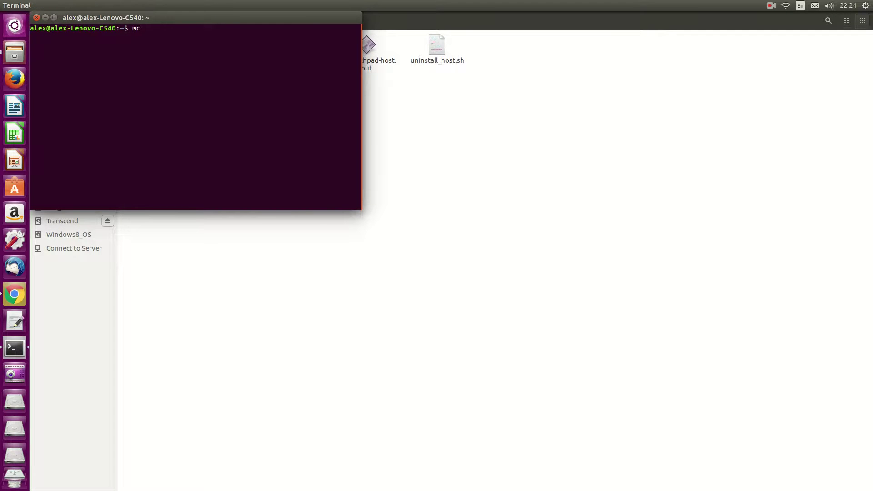
key(Return)
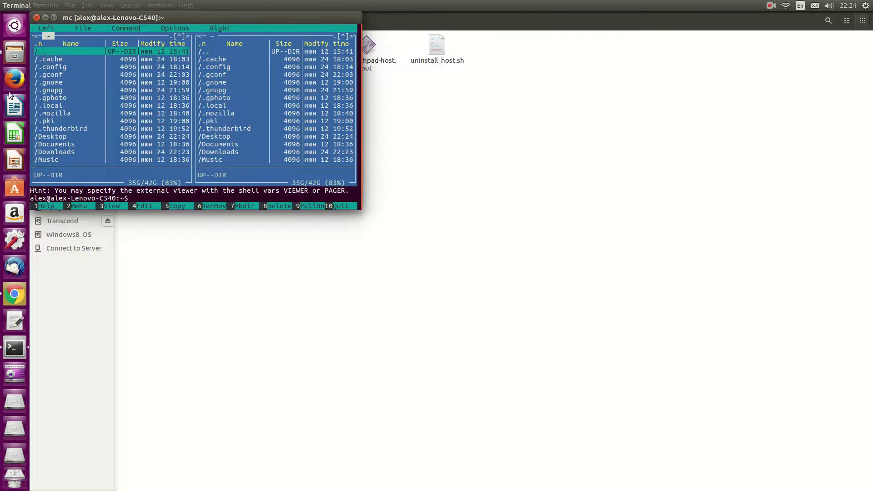
double_click(61, 138)
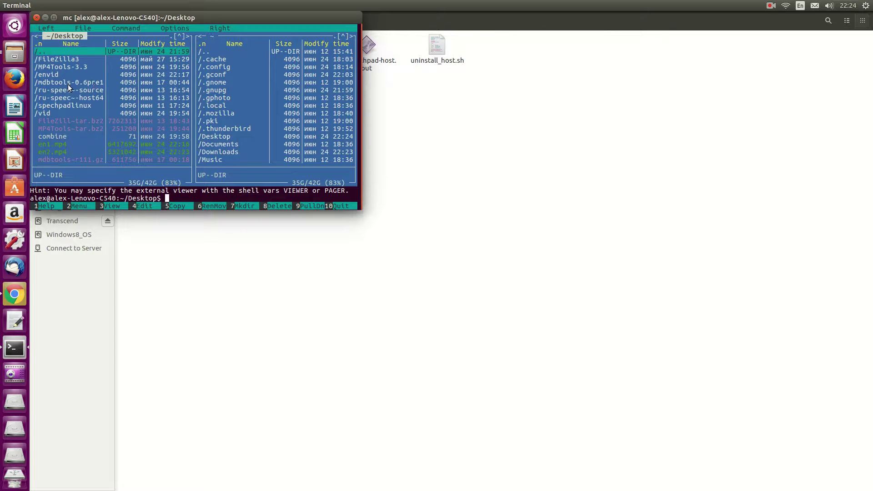
double_click(81, 98)
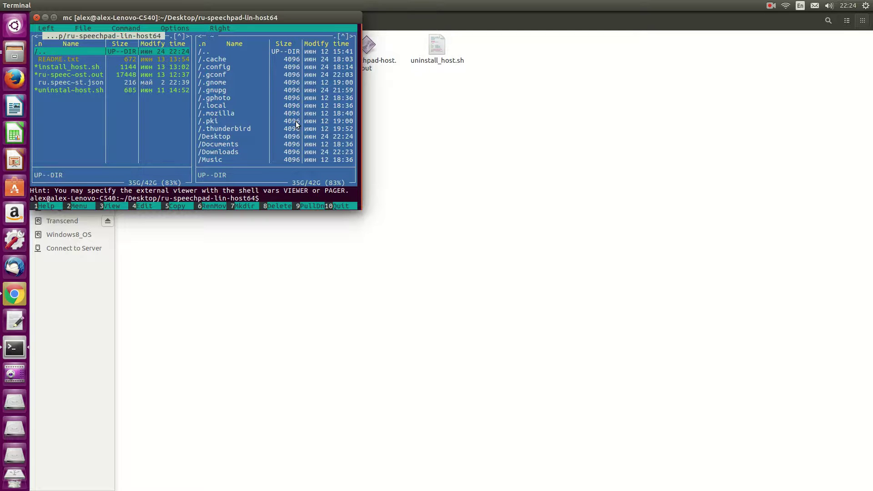
- Run ./install_host.sh to install the ru.speechpad.host messaging host and view its output
text(,.)
key(BackSpace)
text(./)
key(Down)
key(Down)
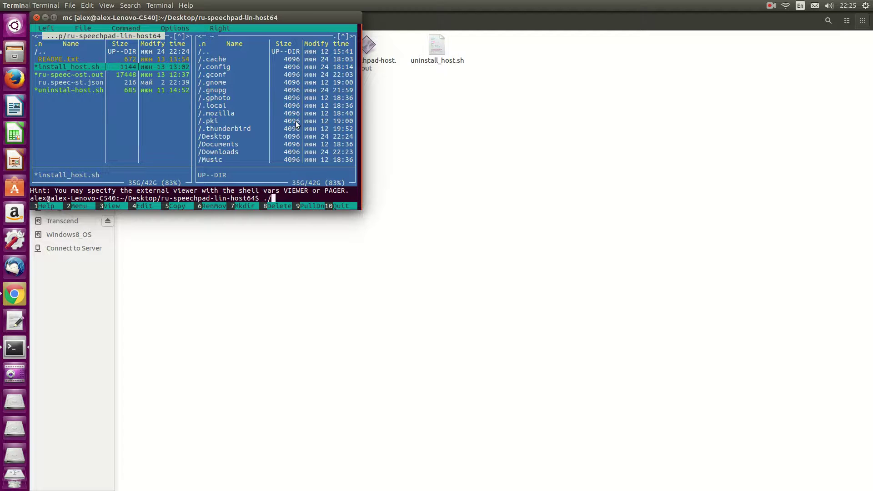
key(alt+Return)
key(Return)
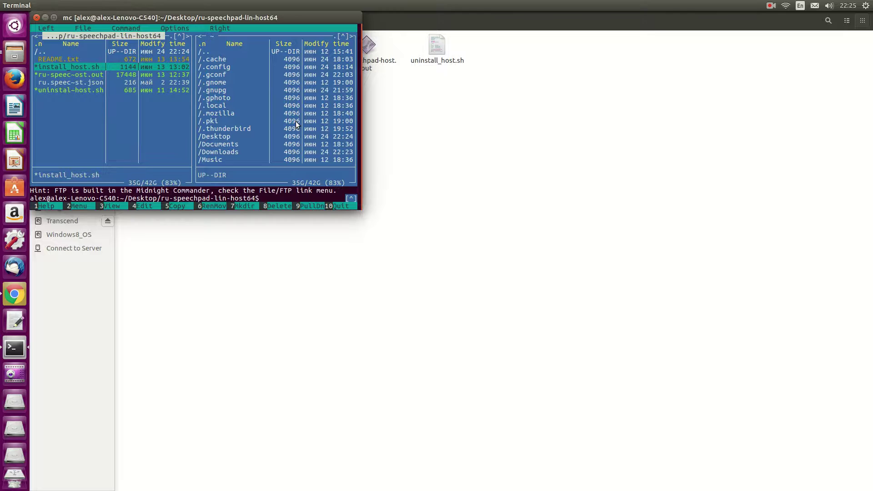
key(ctrl+o)
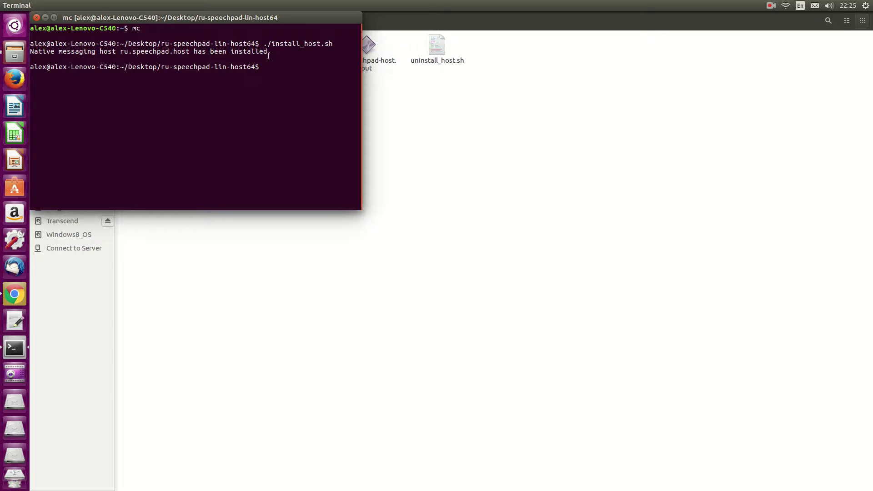
- Close the terminal window, confirming Close Terminal, and return to Chrome
click(775, 6)
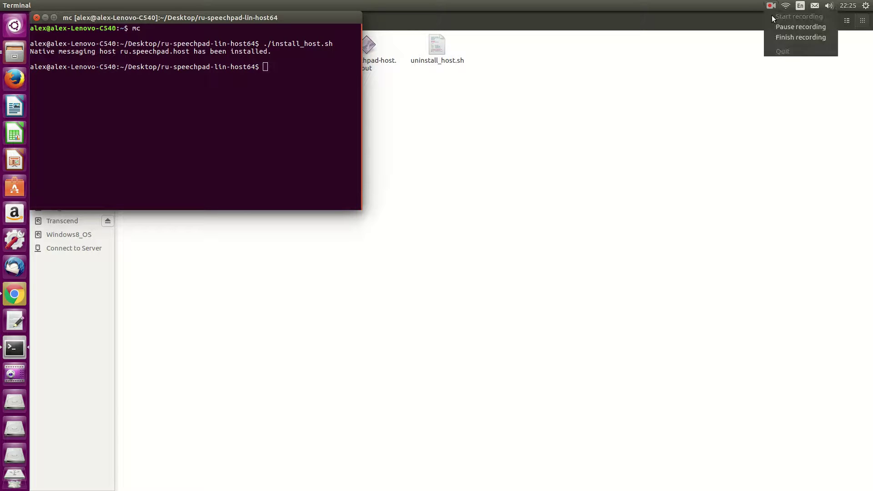
click(792, 39)
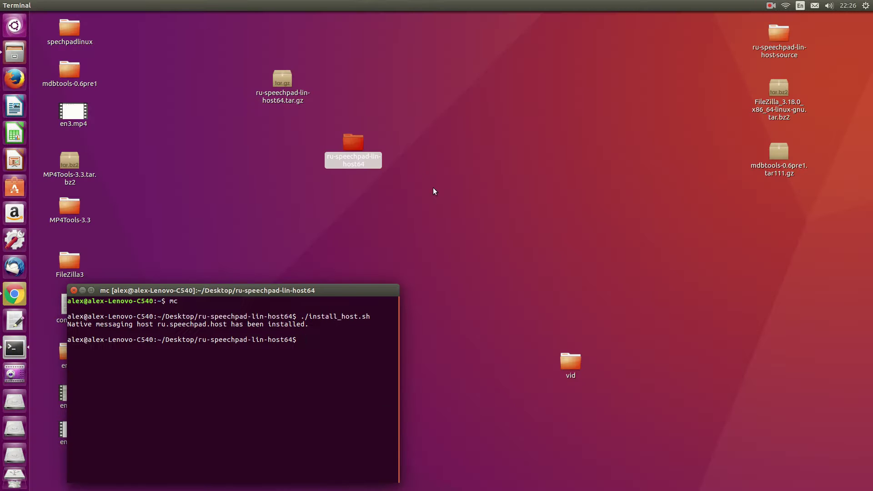
click(74, 291)
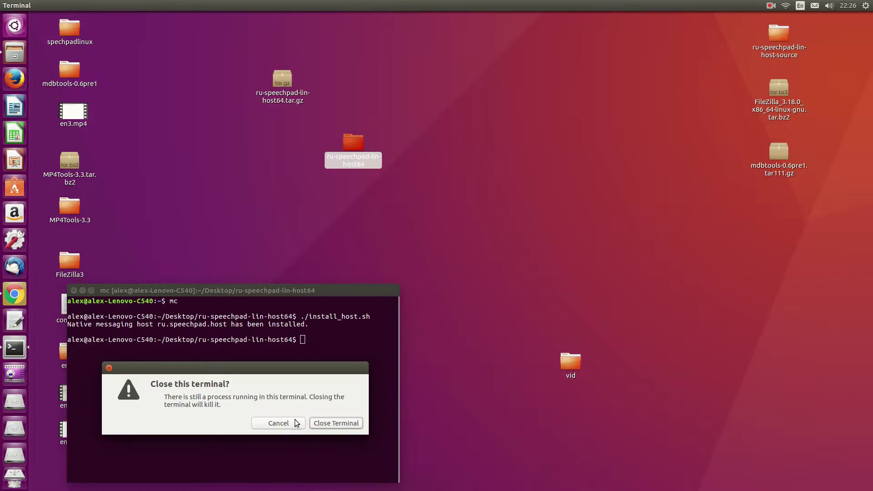
click(324, 424)
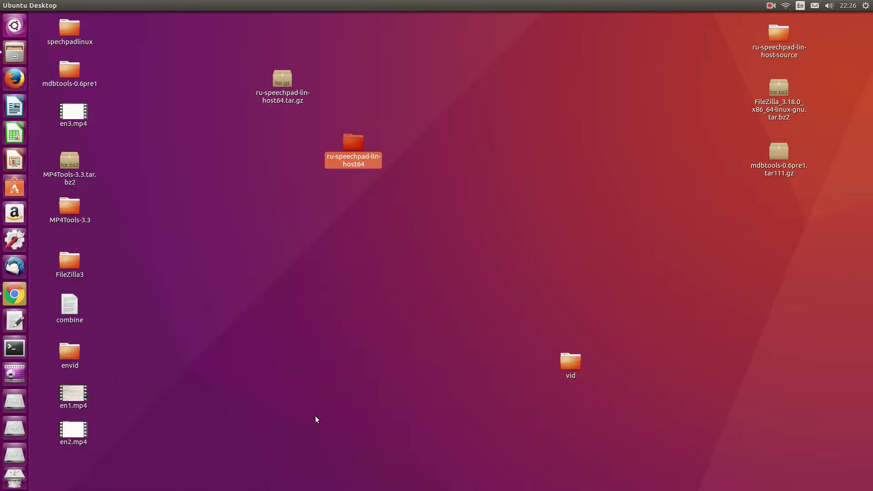
click(14, 295)
- Reload the SpeechPad voice typing page and toggle the OS integration checkbox off and on
click(80, 19)
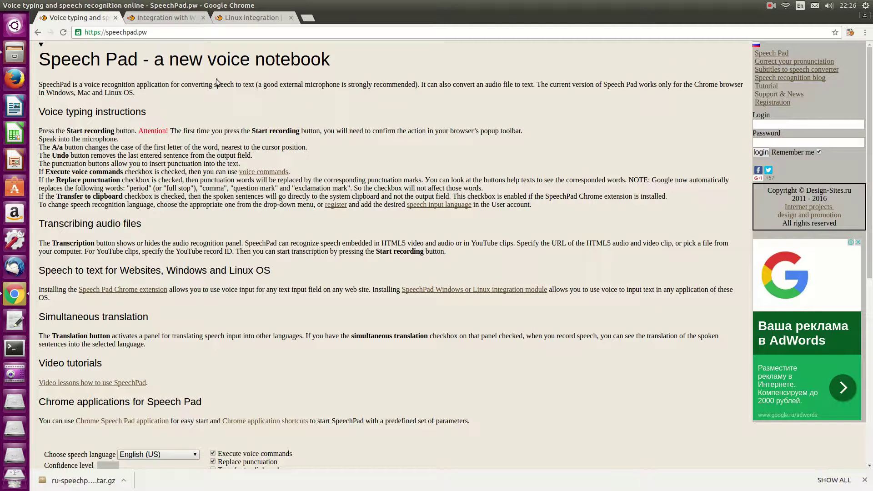
click(63, 33)
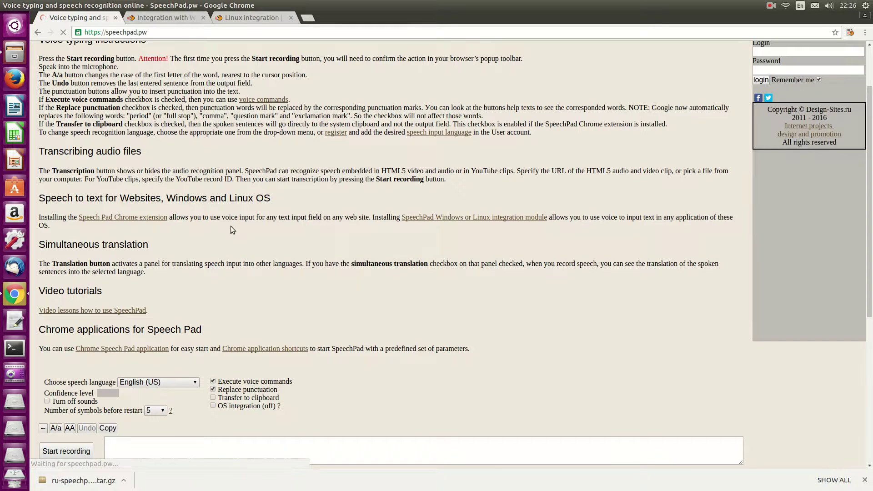
click(213, 406)
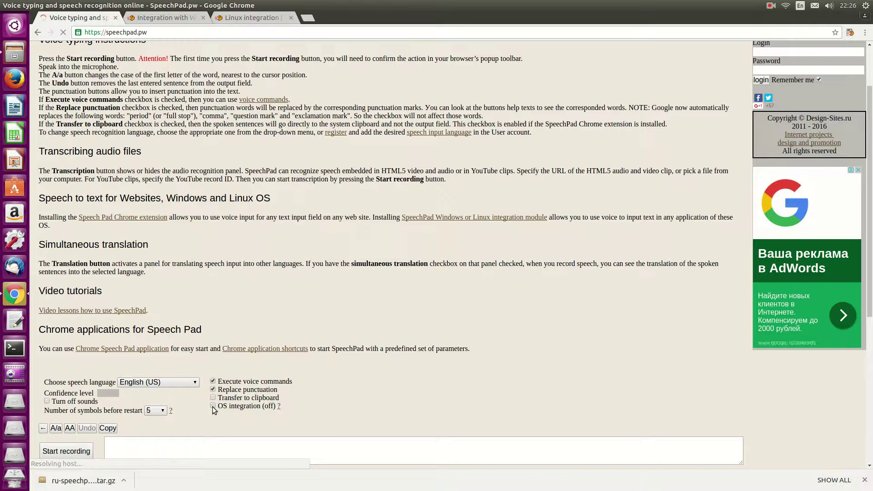
click(213, 406)
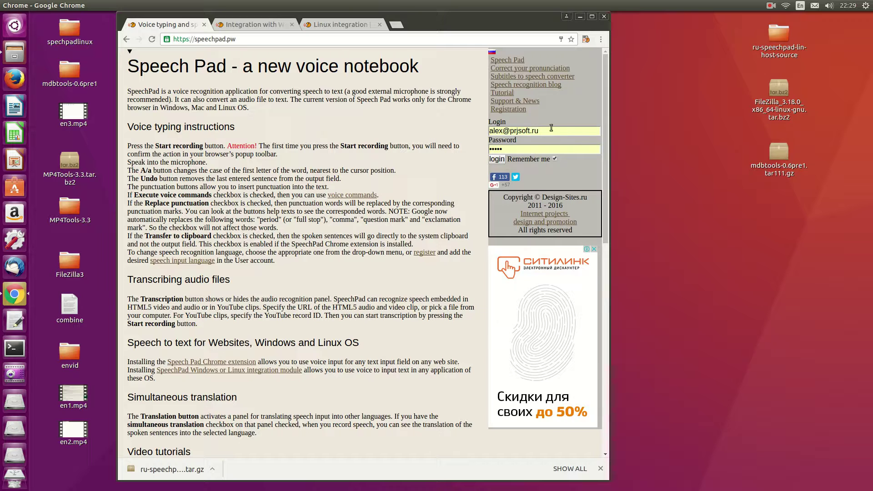
- Log in with the entered credentials and open the 'User account' profile page
click(499, 160)
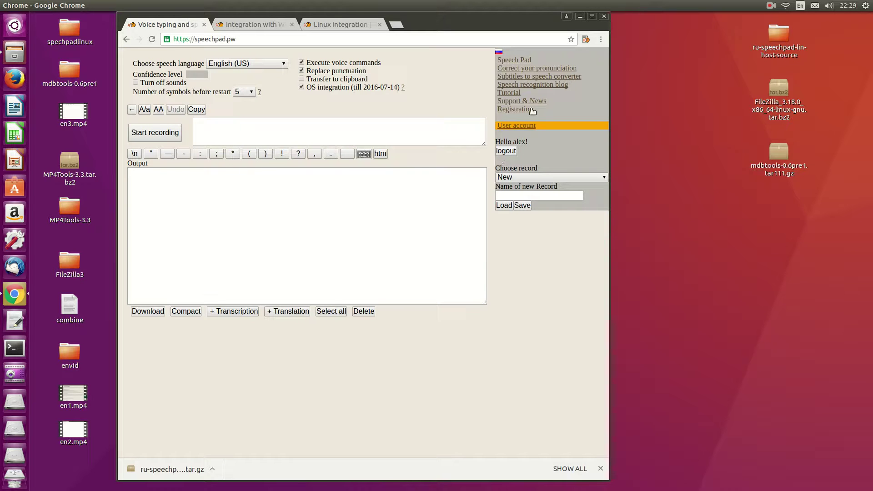
click(772, 6)
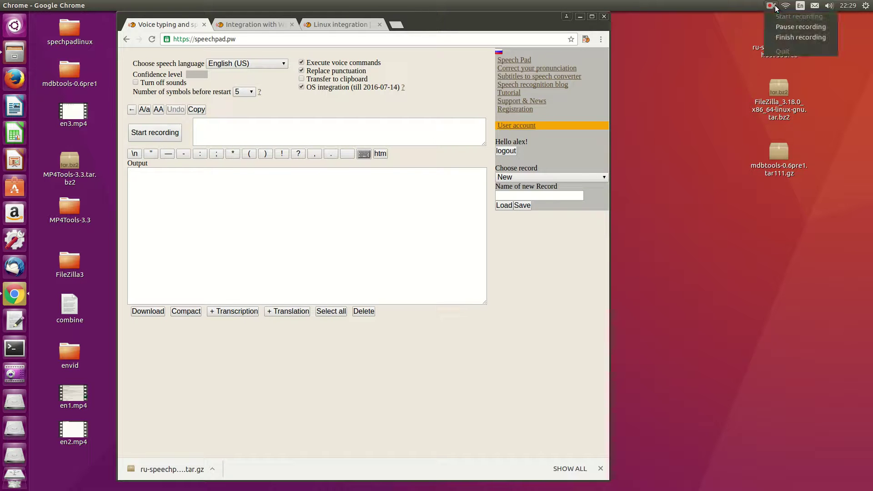
click(785, 38)
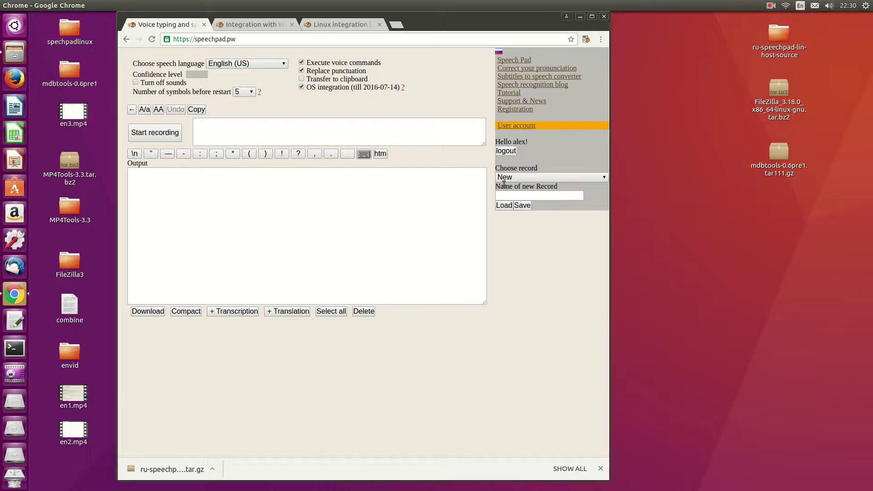
click(513, 129)
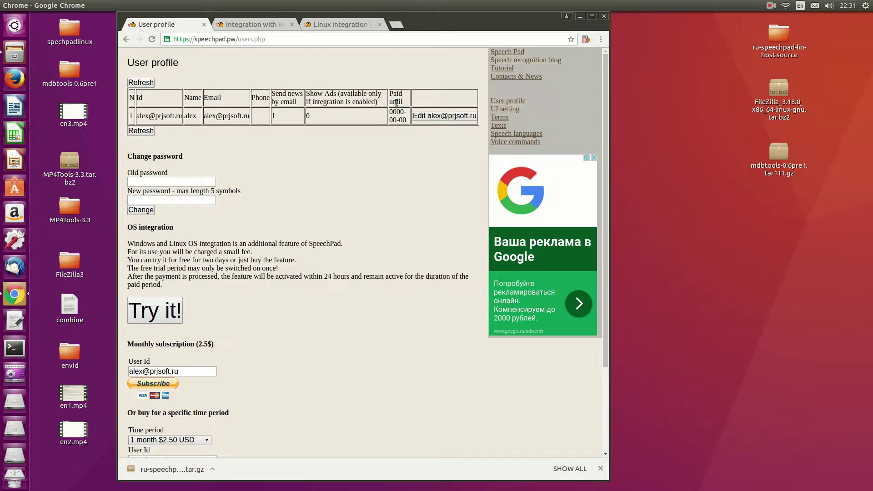
- Start the free OS integration trial with 'Try it!' and highlight the paid-until date 2016-06-27
click(162, 316)
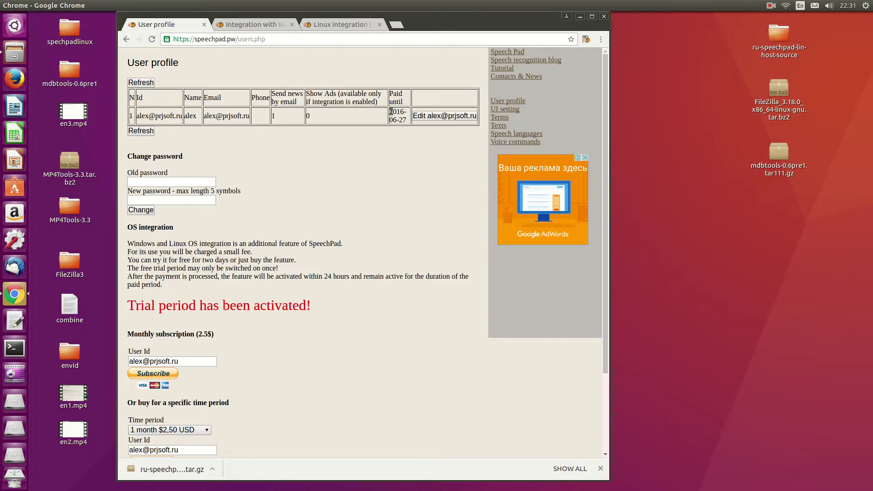
drag(391, 111, 408, 122)
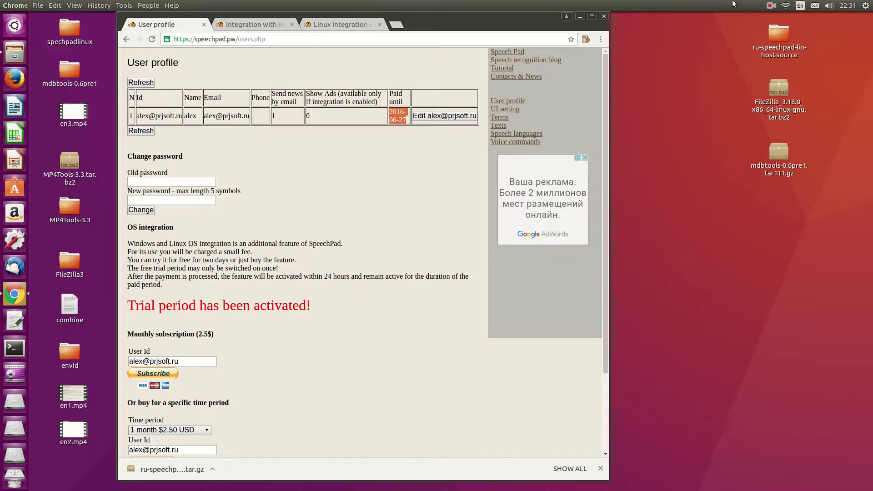
click(786, 5)
click(771, 5)
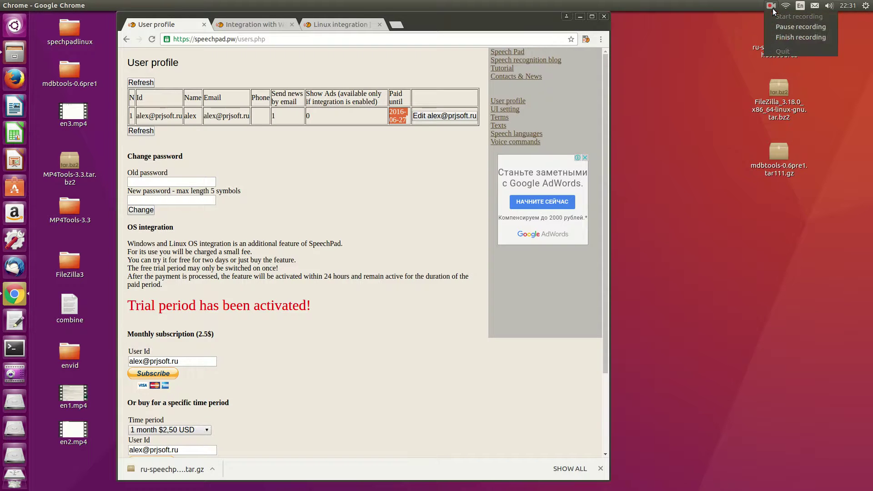
- Start recording on the Speech Pad page, allow microphone access, and focus the gedit document
click(791, 38)
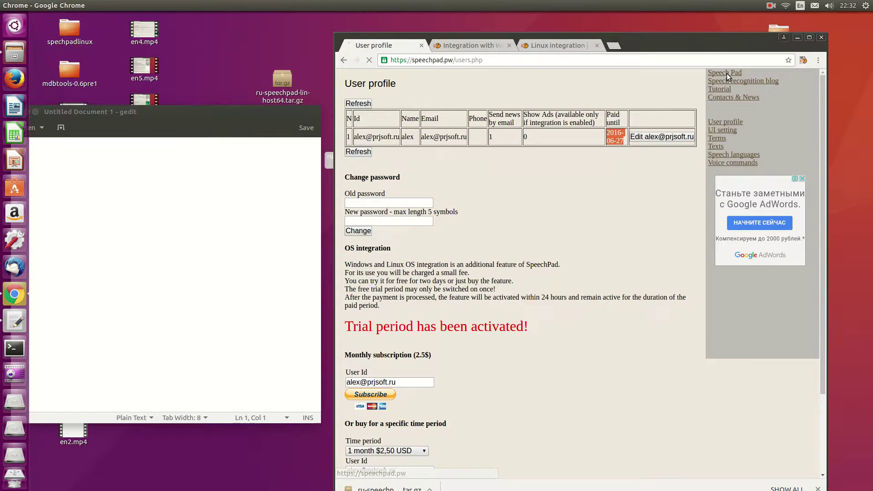
click(727, 73)
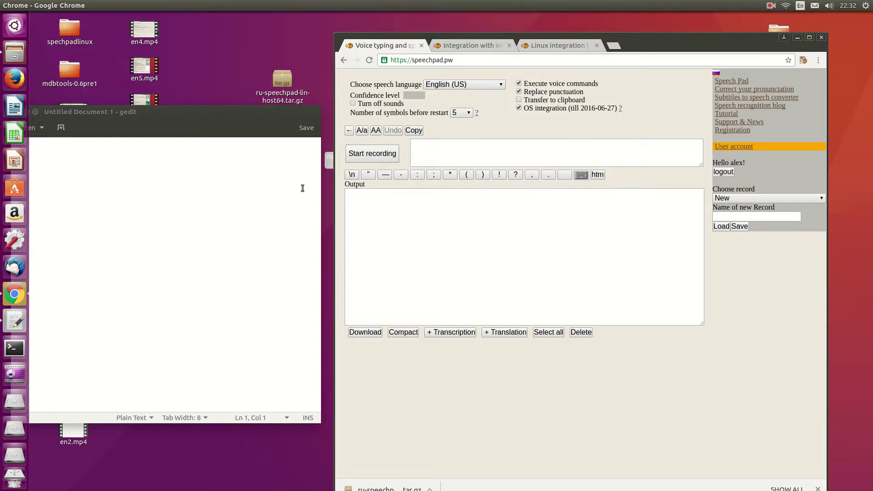
click(368, 156)
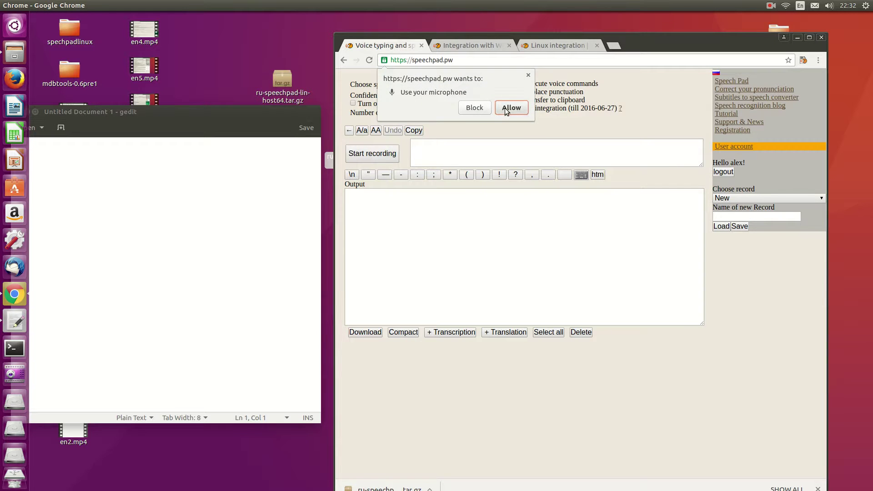
click(508, 108)
click(75, 192)
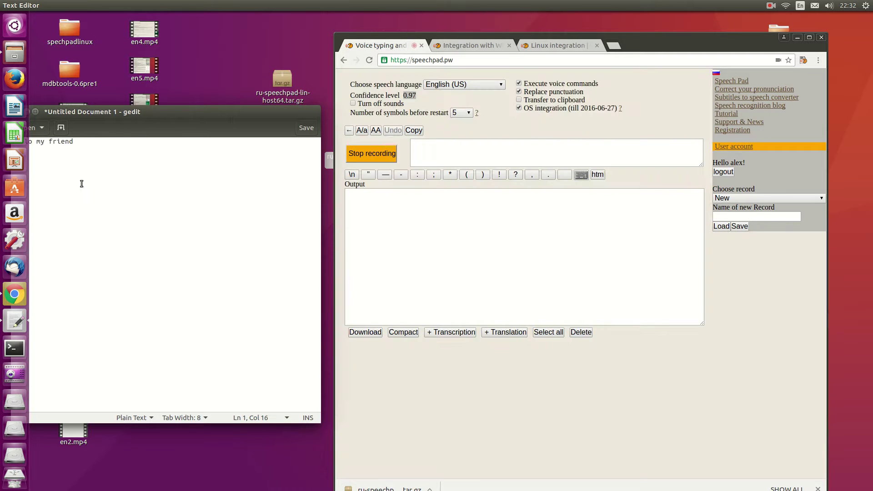
- Reposition the gedit window while dictated English fills it, then stop recording
drag(140, 114, 215, 124)
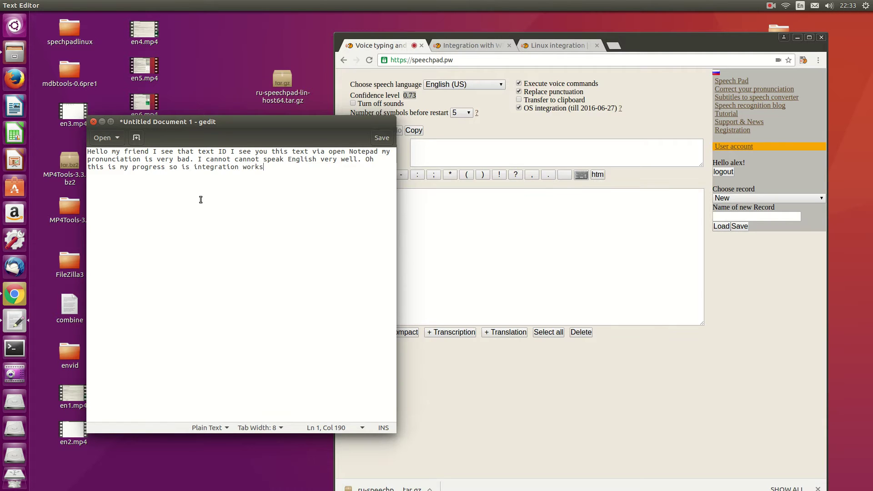
drag(294, 135, 227, 193)
click(550, 208)
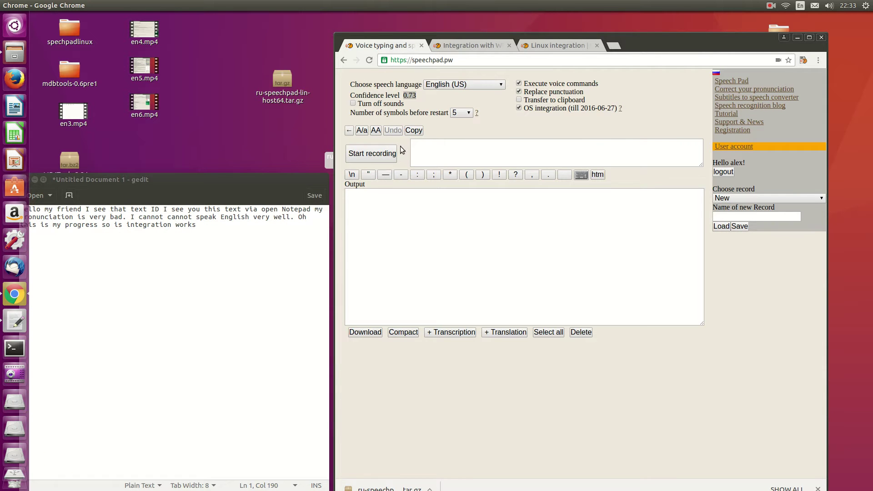
- Pick Russian in 'Choose speech language' and in the top-panel keyboard layout menu
click(478, 90)
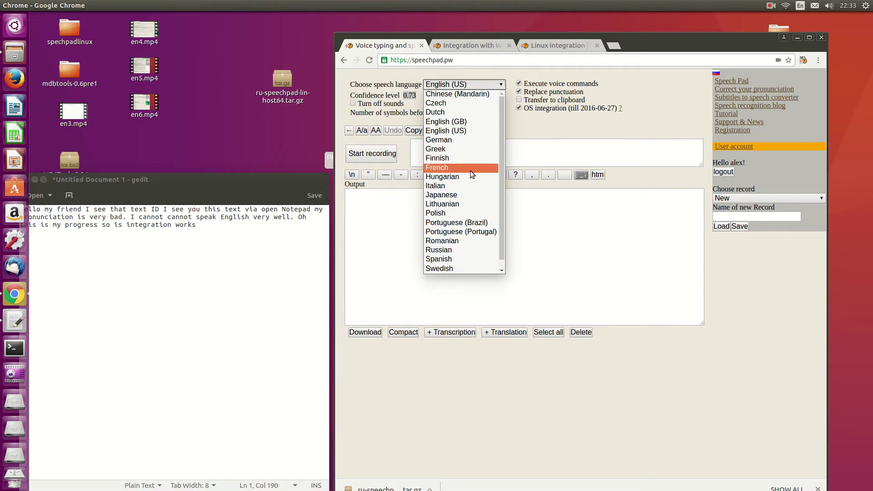
click(448, 250)
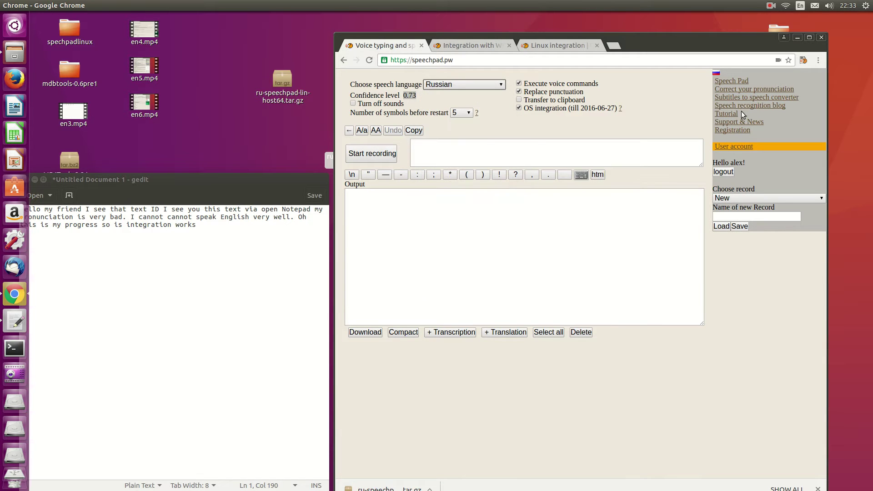
click(801, 9)
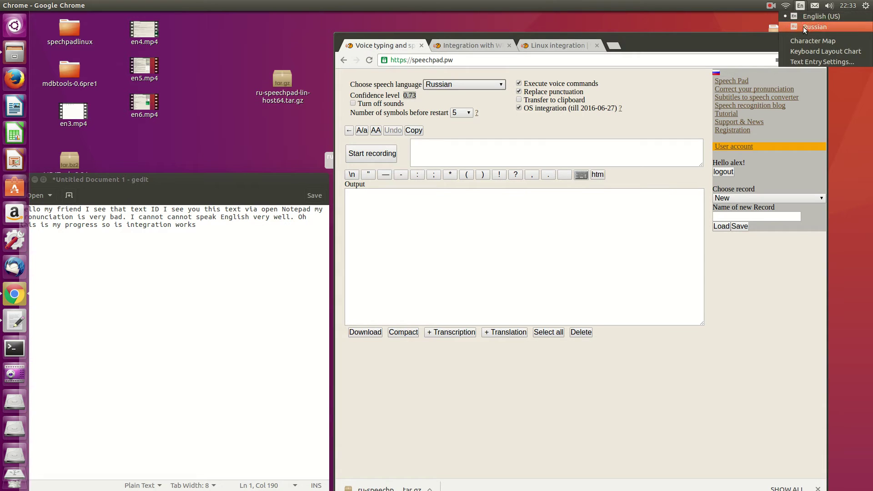